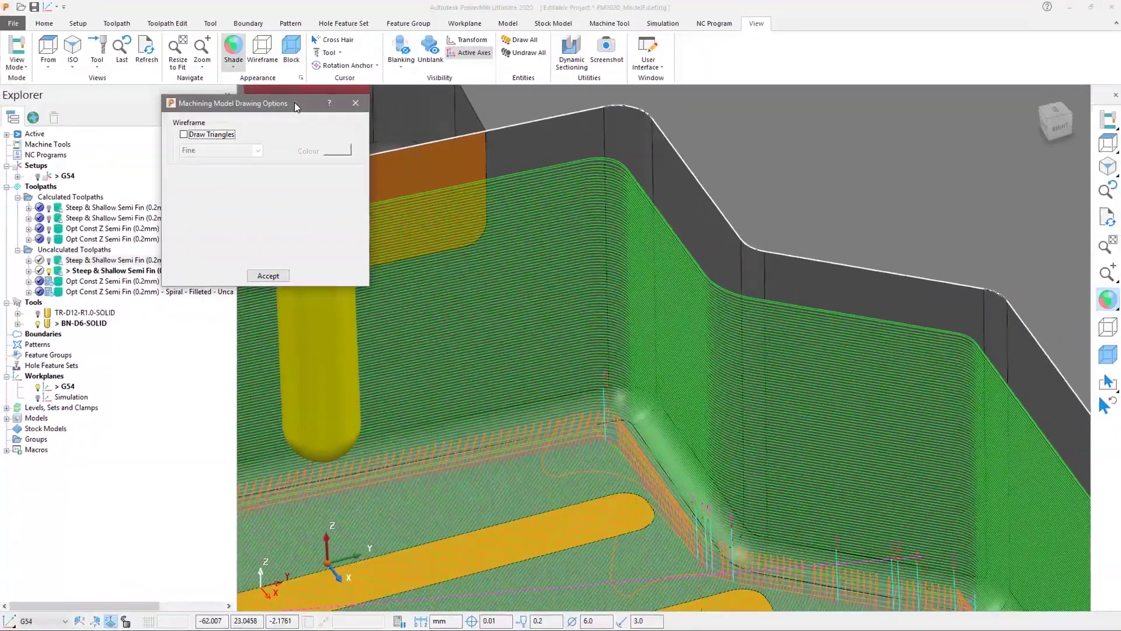
- Show the die's triangle wireframe, review the fillet corner settings, and expand both toolpath lists
left_click(184, 134)
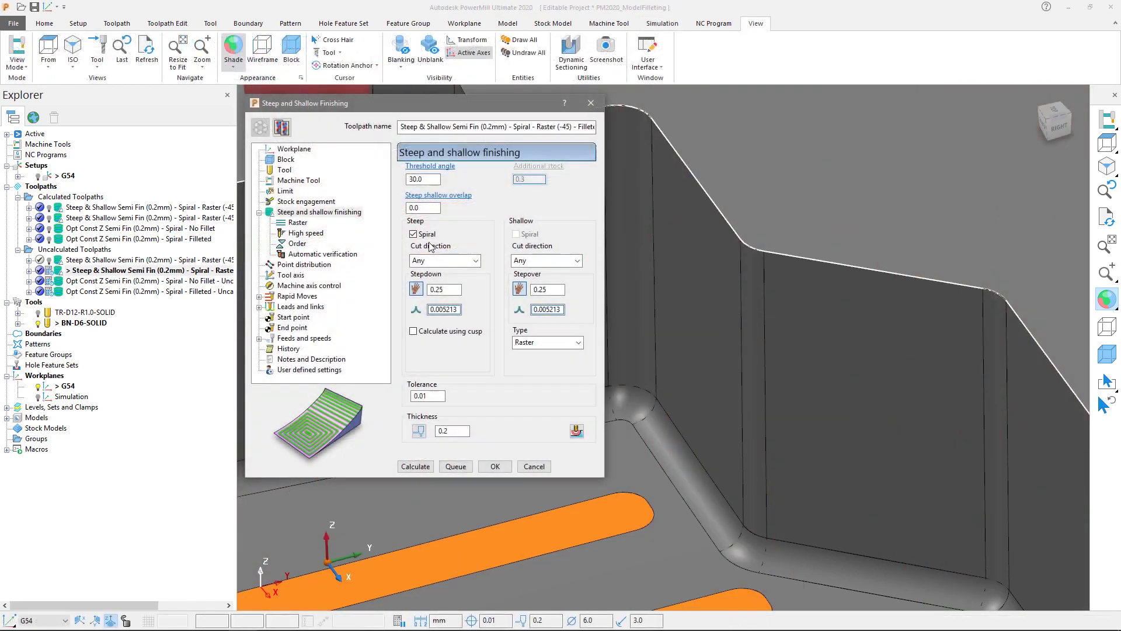
left_click(307, 234)
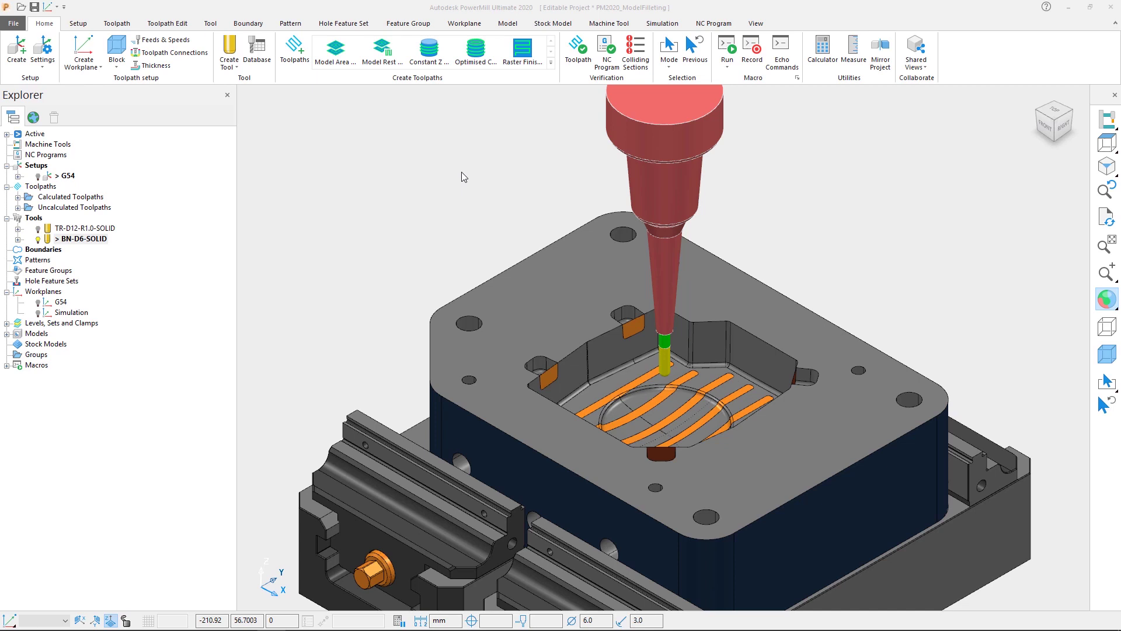
left_click(18, 197)
left_click(18, 250)
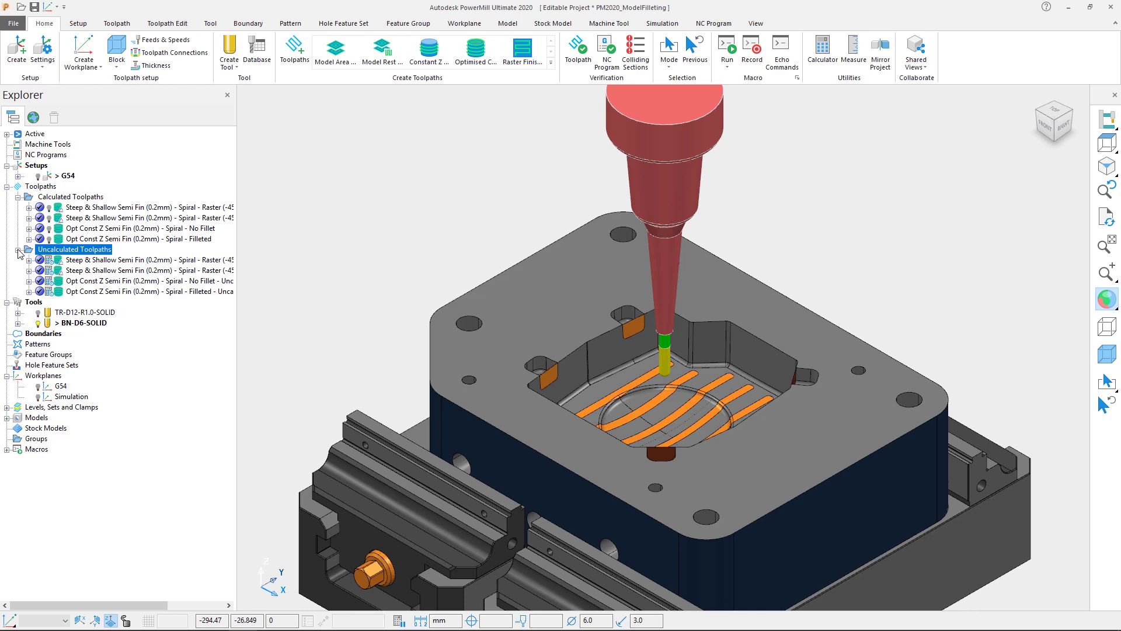
- Activate the No Fillet toolpath and calculate it from its settings
double_click(61, 263)
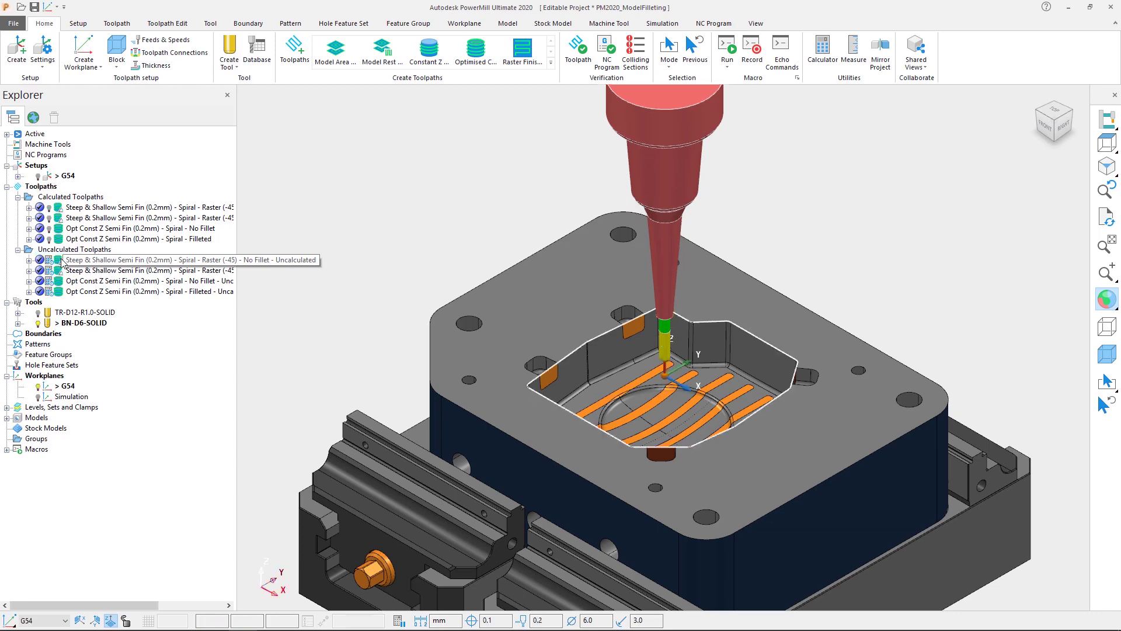
right_click(62, 262)
left_click(94, 279)
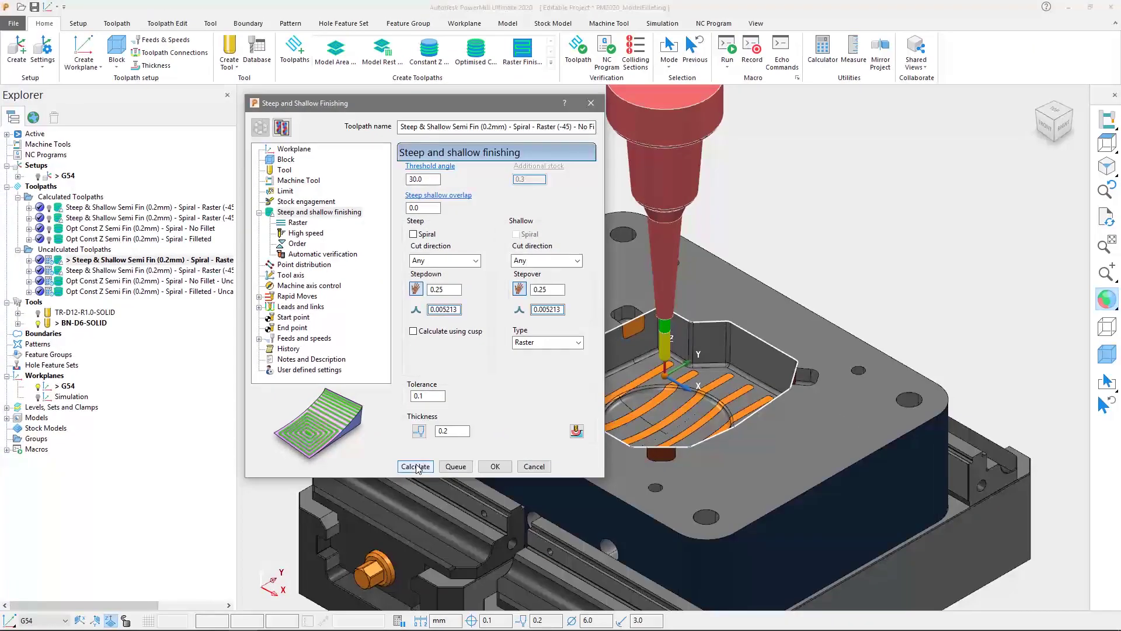
left_click(447, 529)
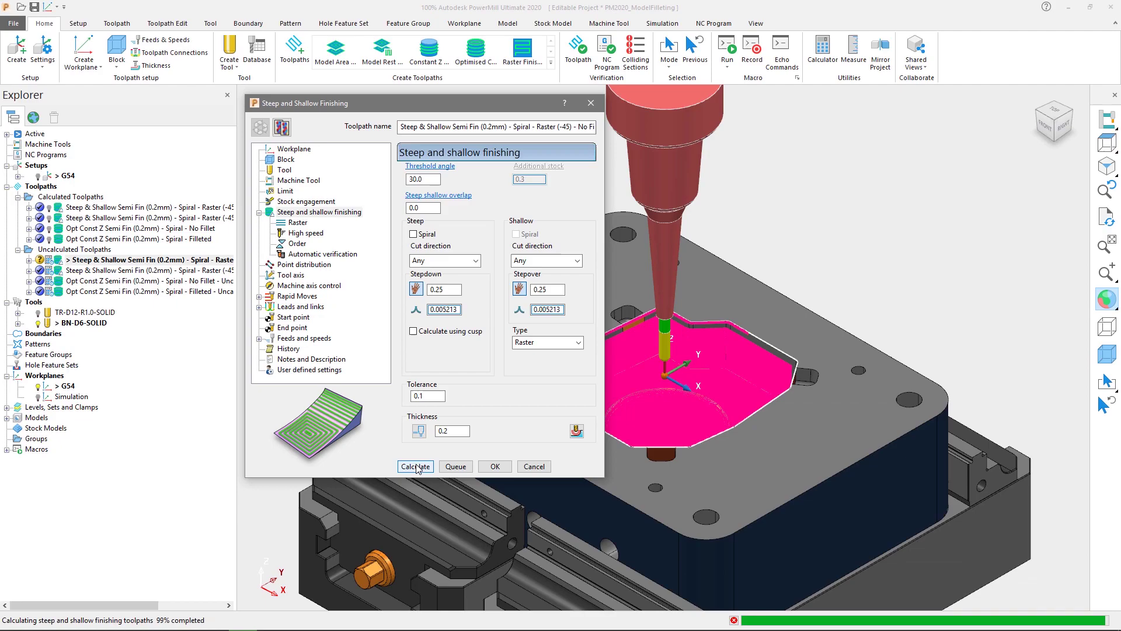
- Close the Steep and Shallow Finishing settings and zoom into the pocket's internal corner
left_click(531, 466)
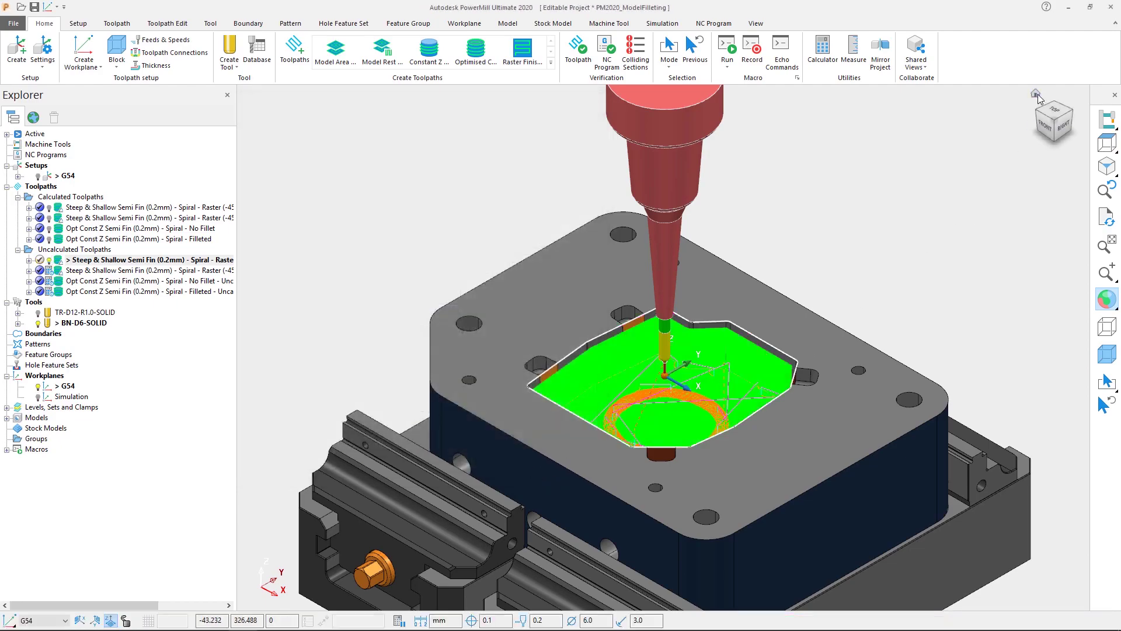
scroll(1035, 104, "up", 5)
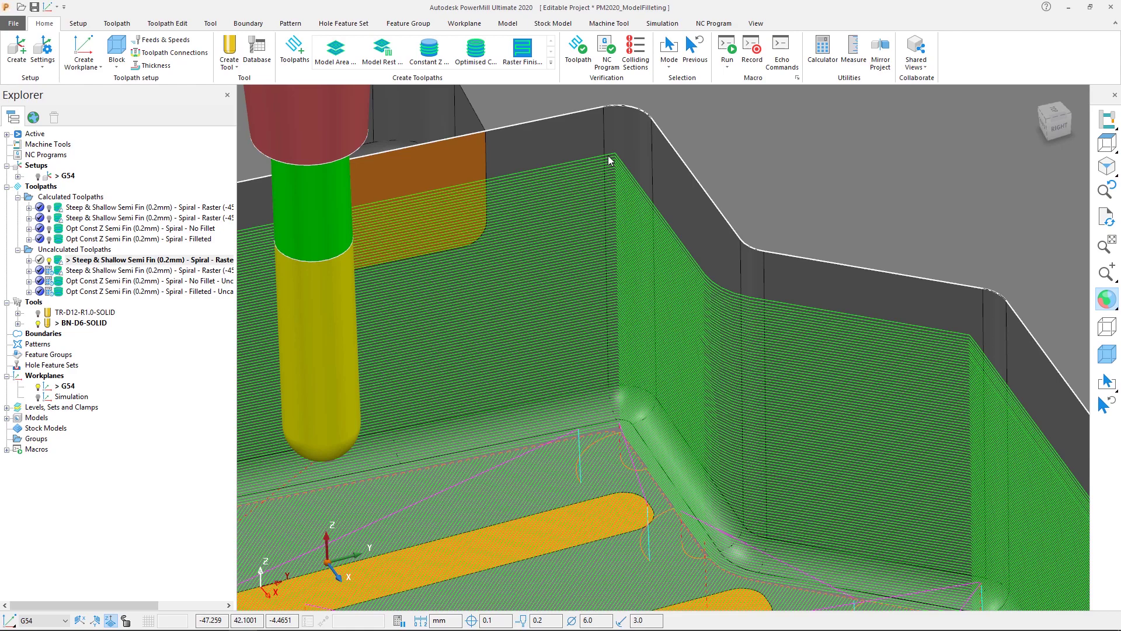
- Simulate the No Fillet toolpath with the BN-D6-SOLID tool reset to its start point
left_click(684, 286)
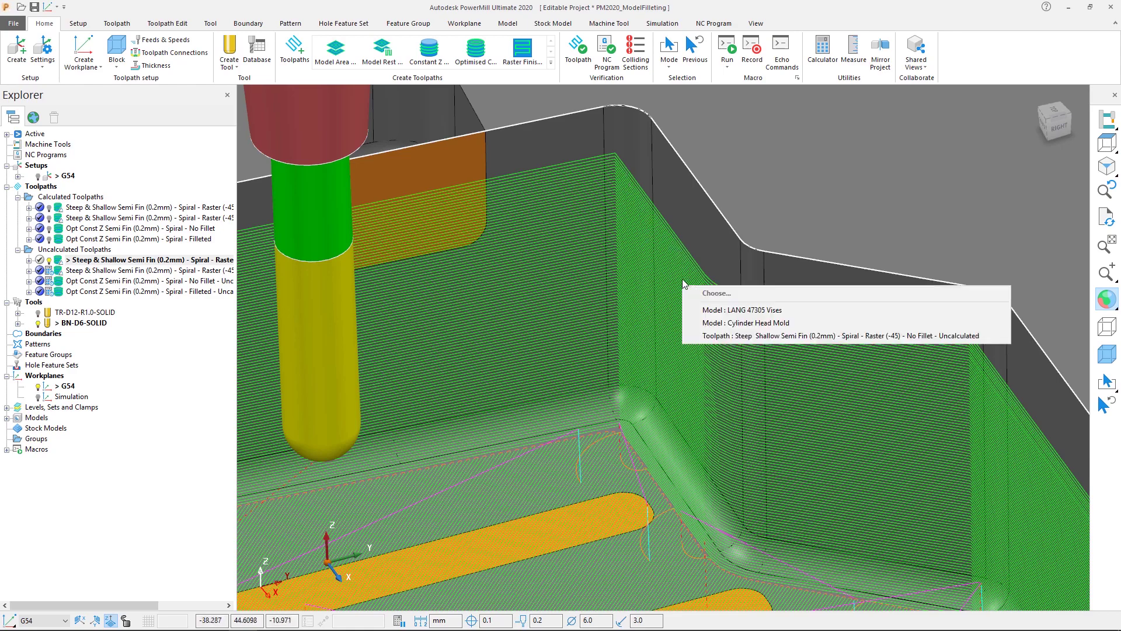
right_click(733, 343)
left_click(734, 215)
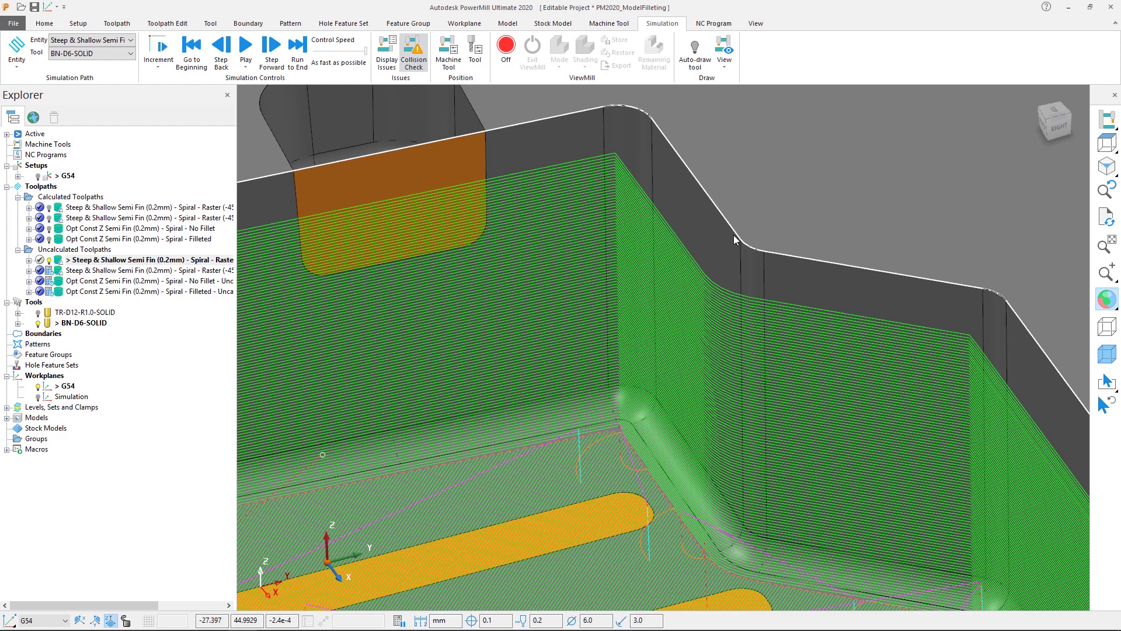
left_click(203, 57)
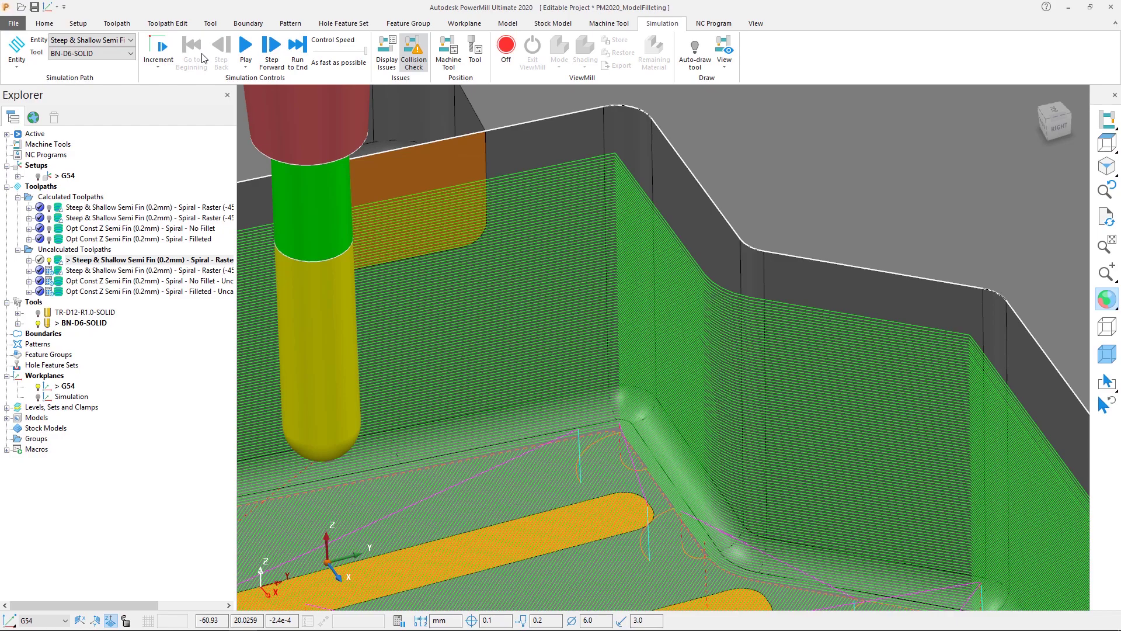
- Turn on Draw Triangles to inspect the corner mesh, then turn it off and accept
left_click(755, 23)
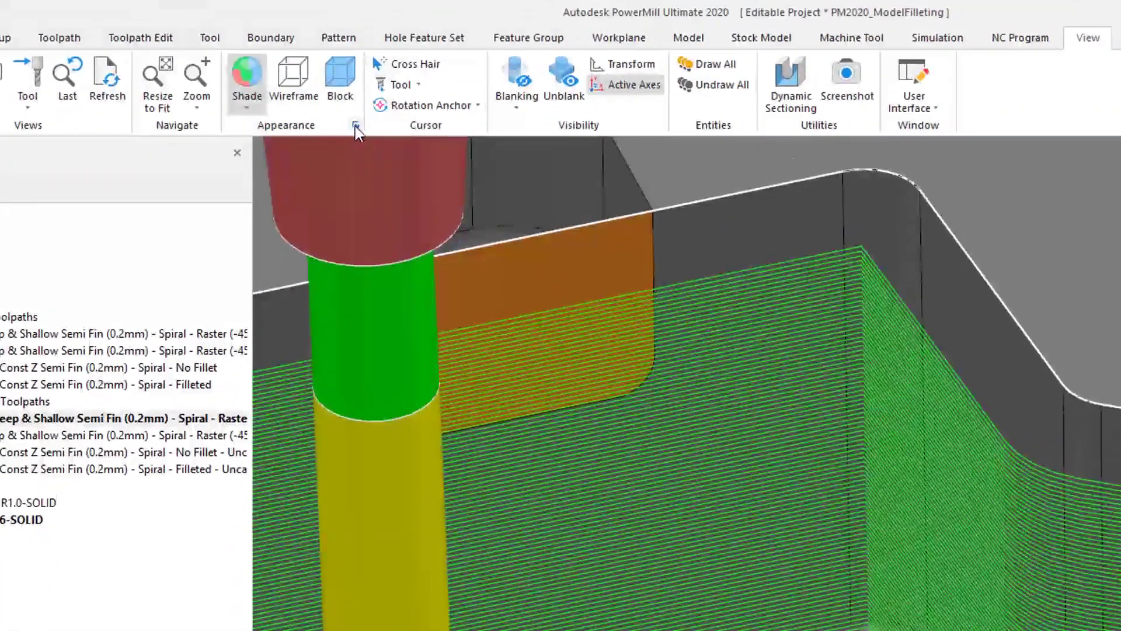
left_click(318, 92)
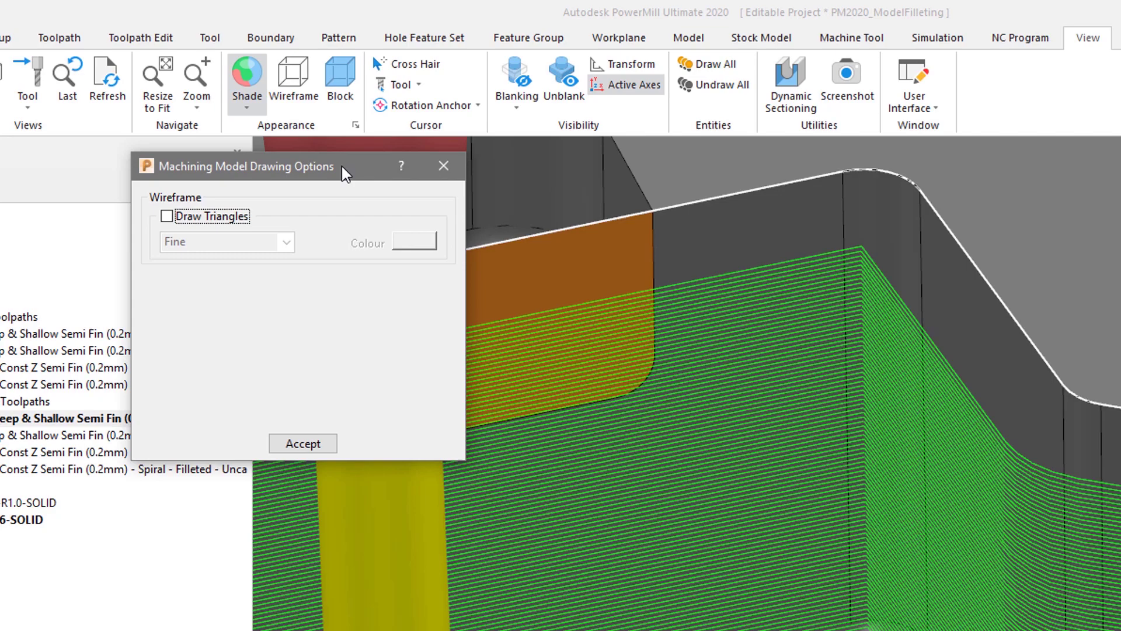
left_click(168, 217)
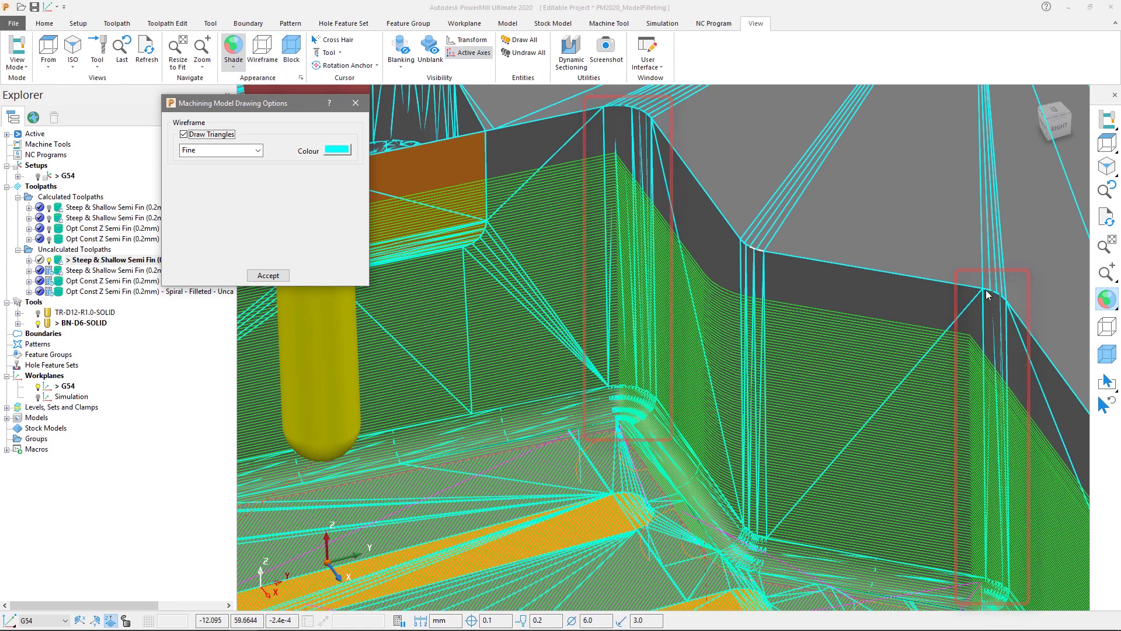
left_click(192, 136)
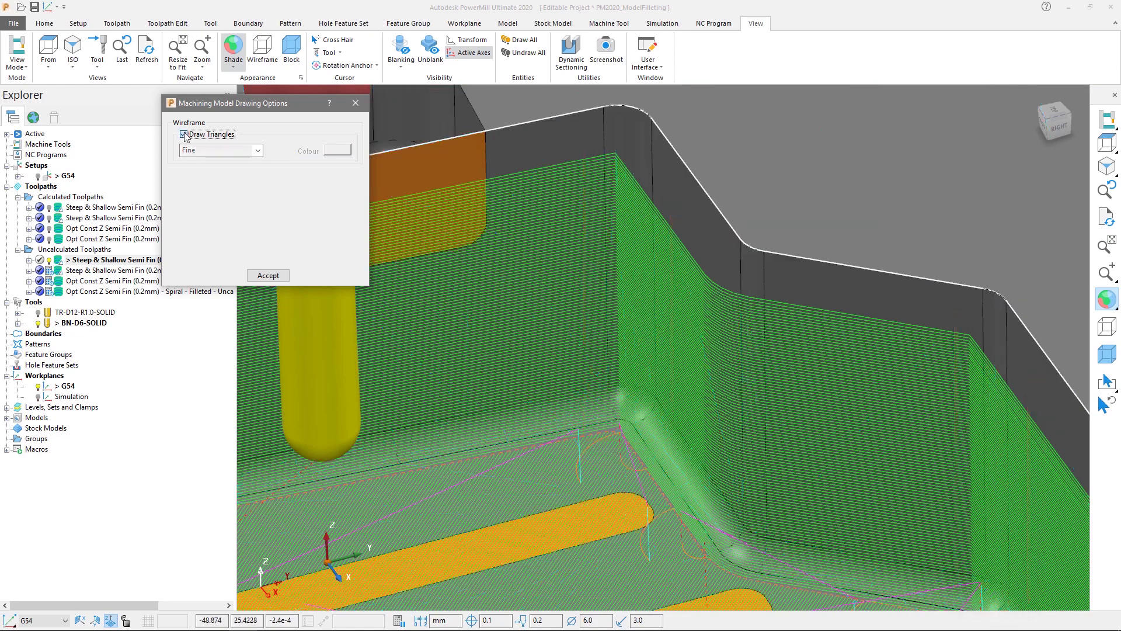
left_click(275, 277)
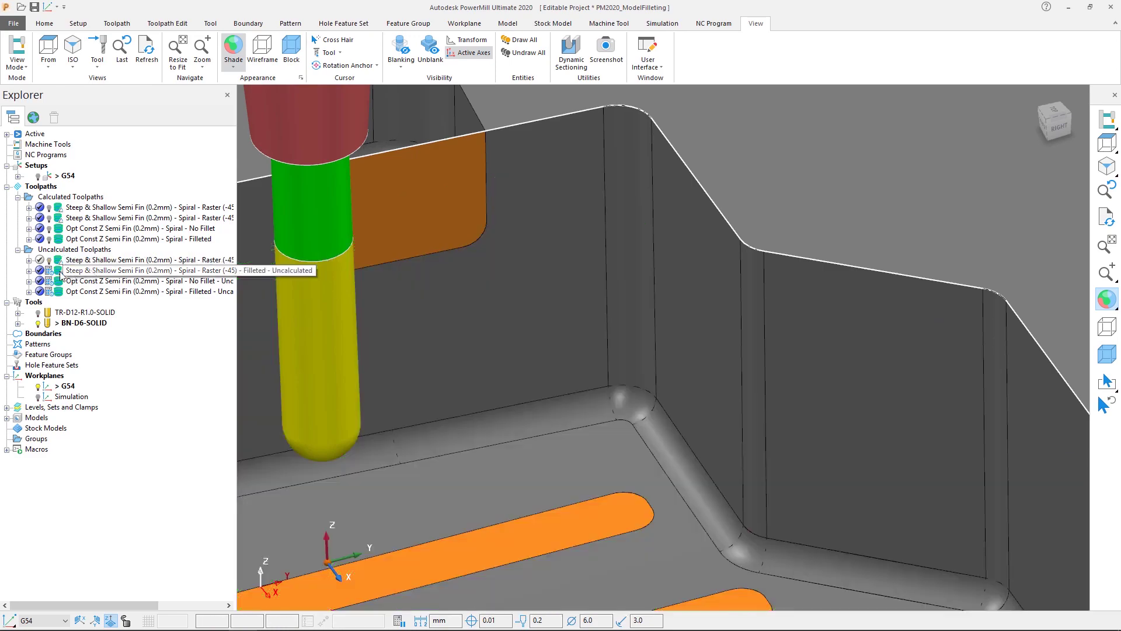
- Activate the Filleted toolpath, enable Fillet corners at radius 1.0 tool diameters, and calculate
right_click(60, 273)
left_click(85, 282)
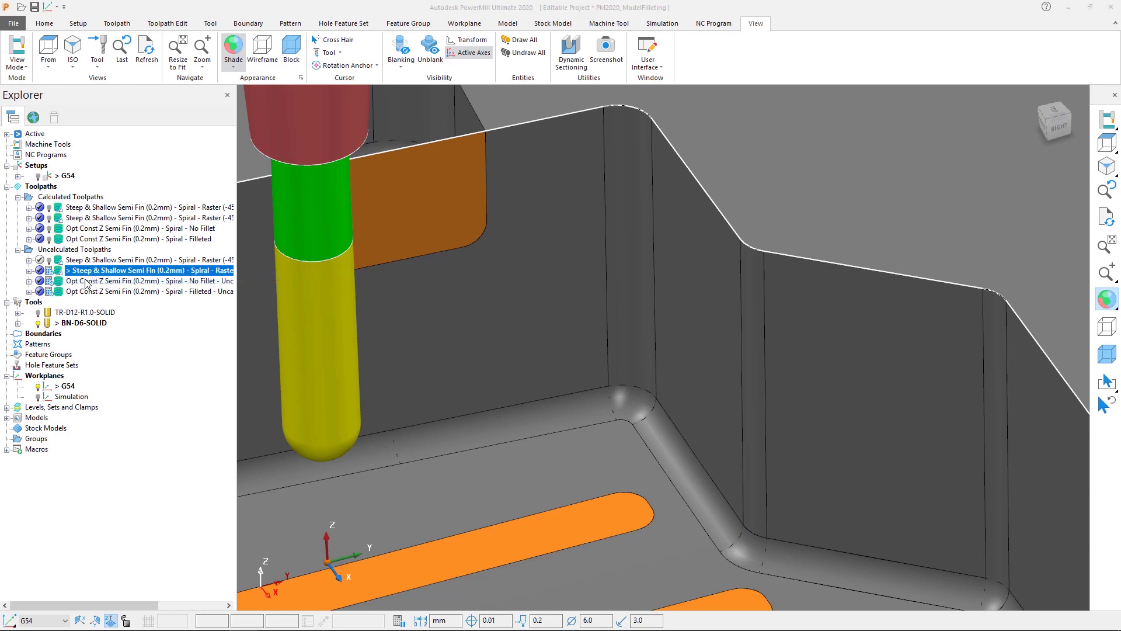
double_click(88, 270)
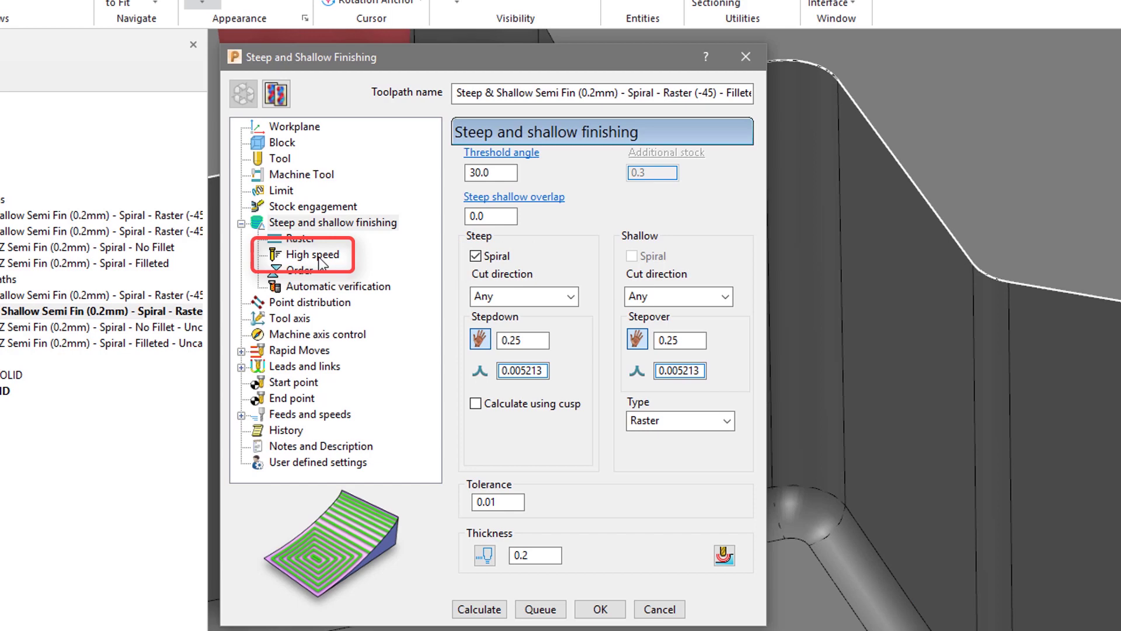
left_click(319, 255)
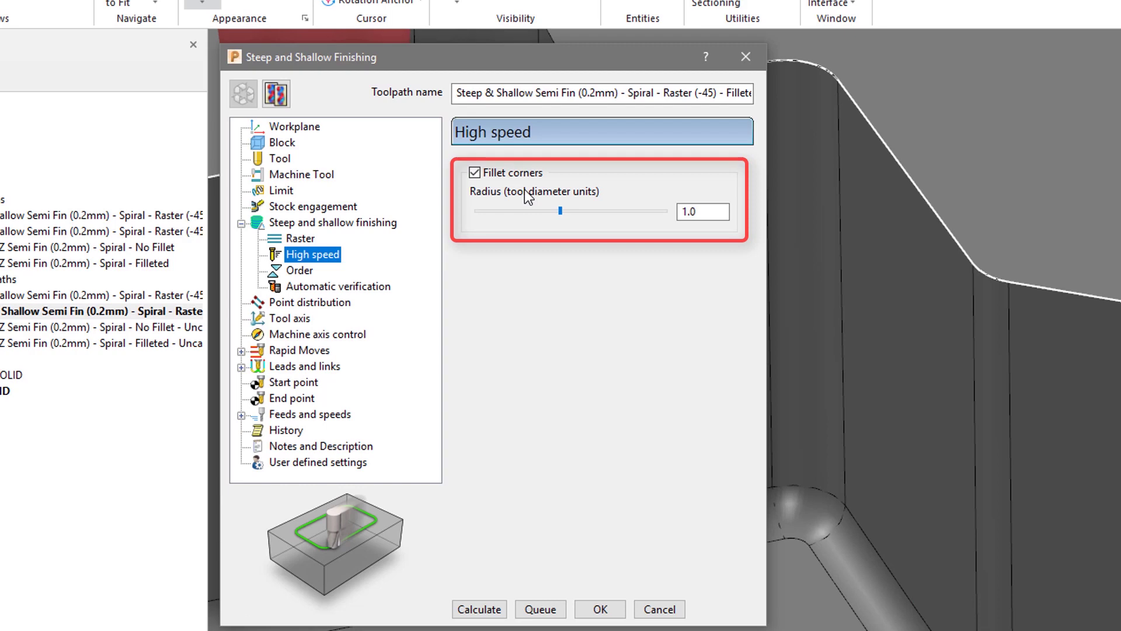
double_click(707, 215)
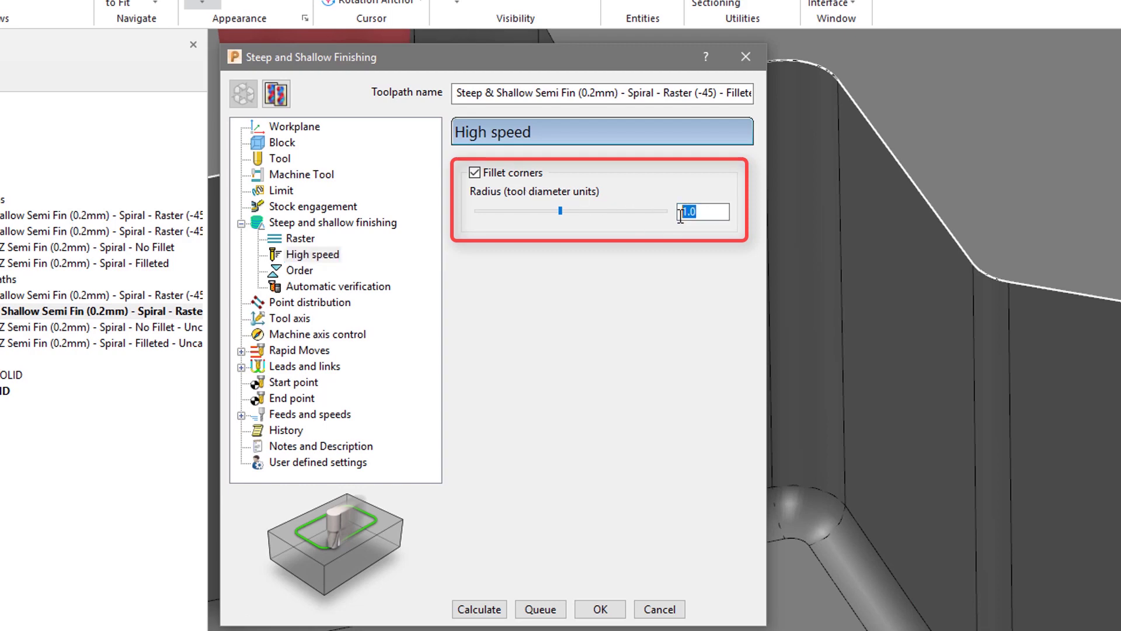
left_click(712, 215)
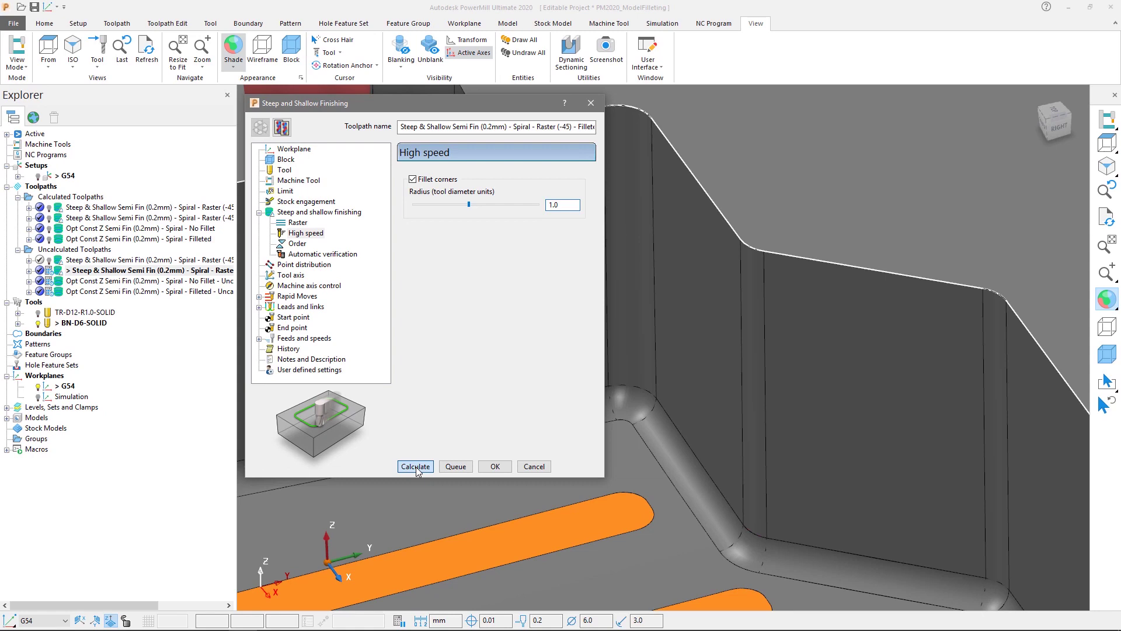
left_click(416, 467)
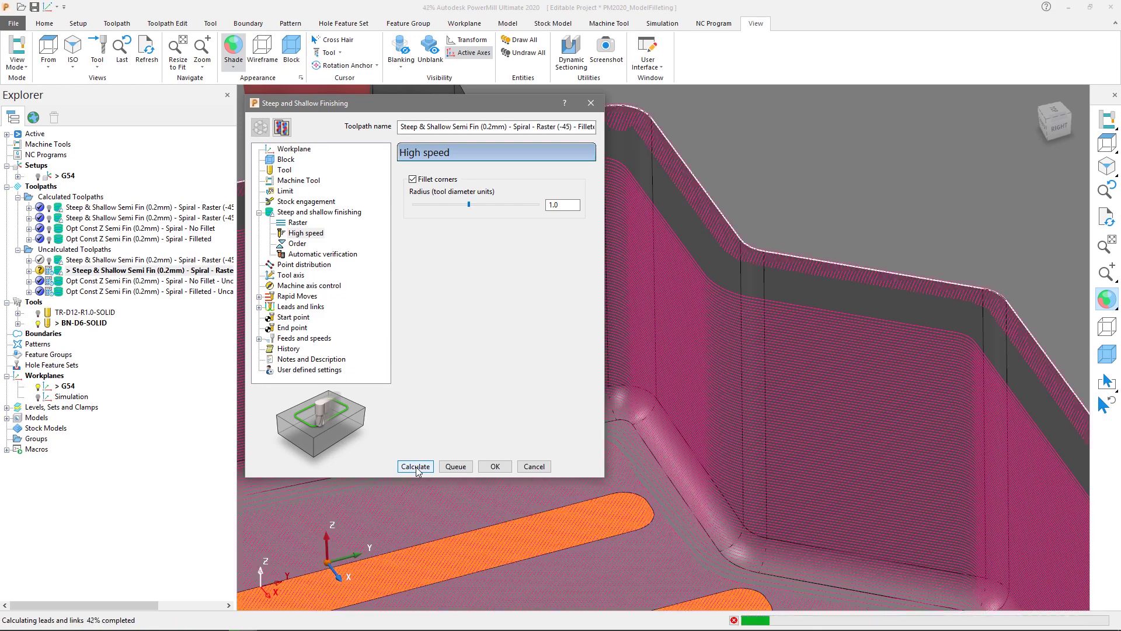
- Close the settings and temporarily show the No Fillet toolpath, zoomed into its sharp internal corner
left_click(534, 466)
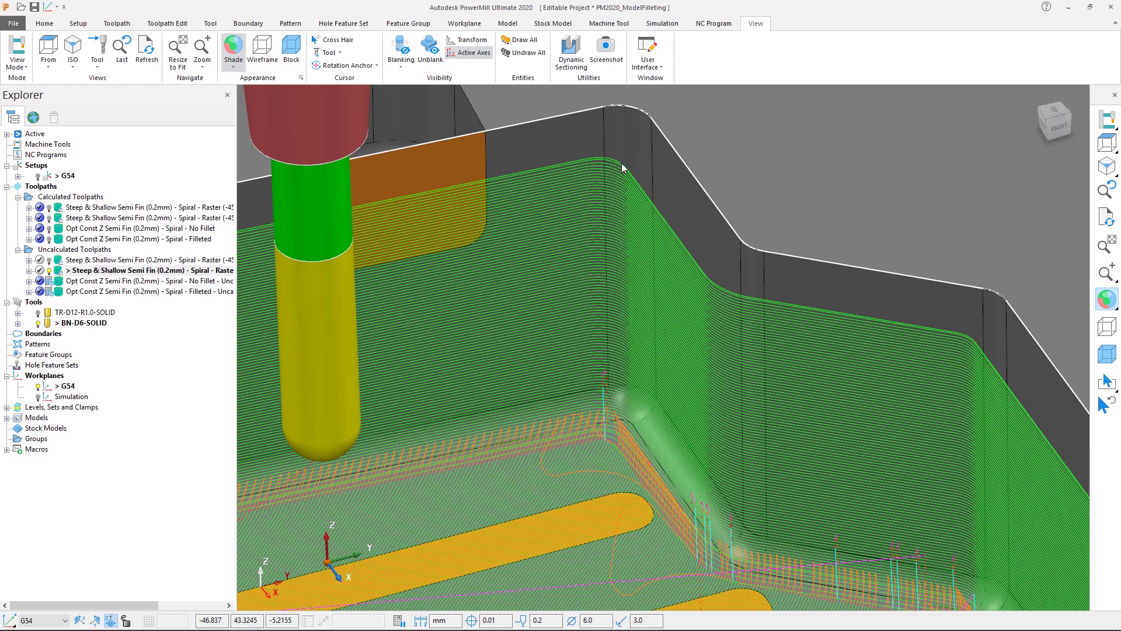
left_click(51, 263)
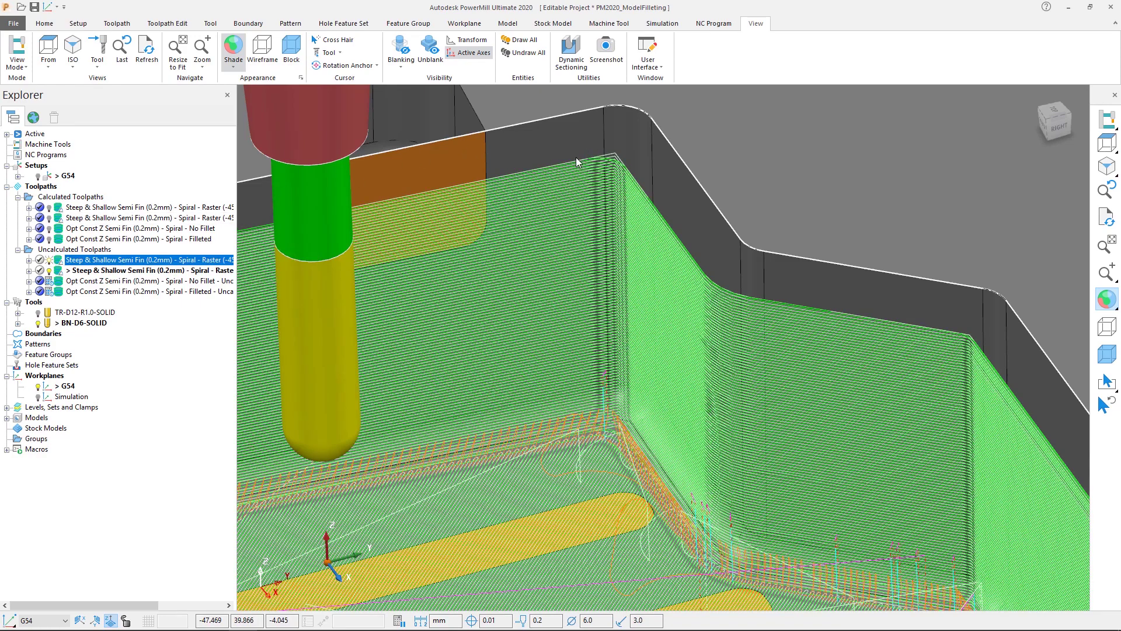
left_click_drag(541, 105, 666, 231)
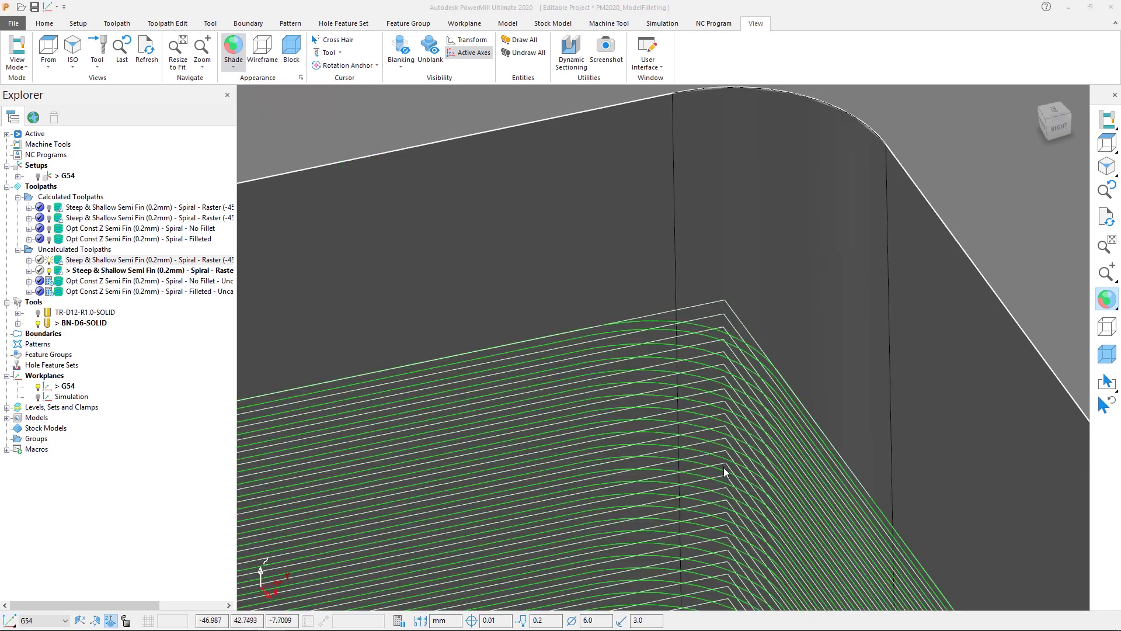
scroll(724, 467, "up", 3)
scroll(741, 537, "up", 4)
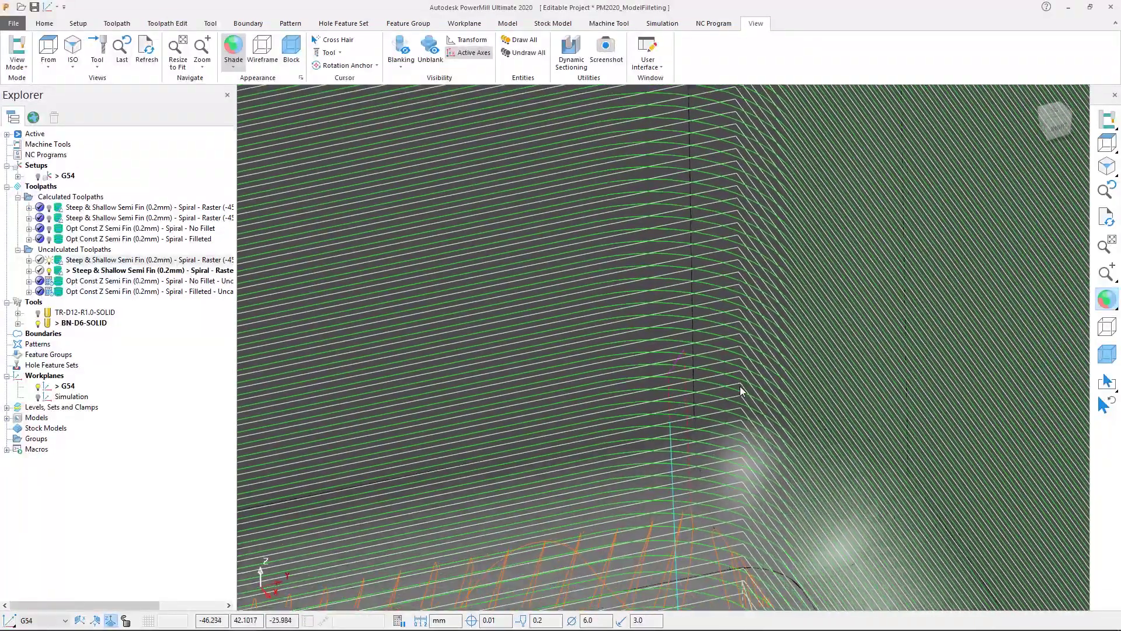
middle_click_drag(741, 386, 763, 209, "shift")
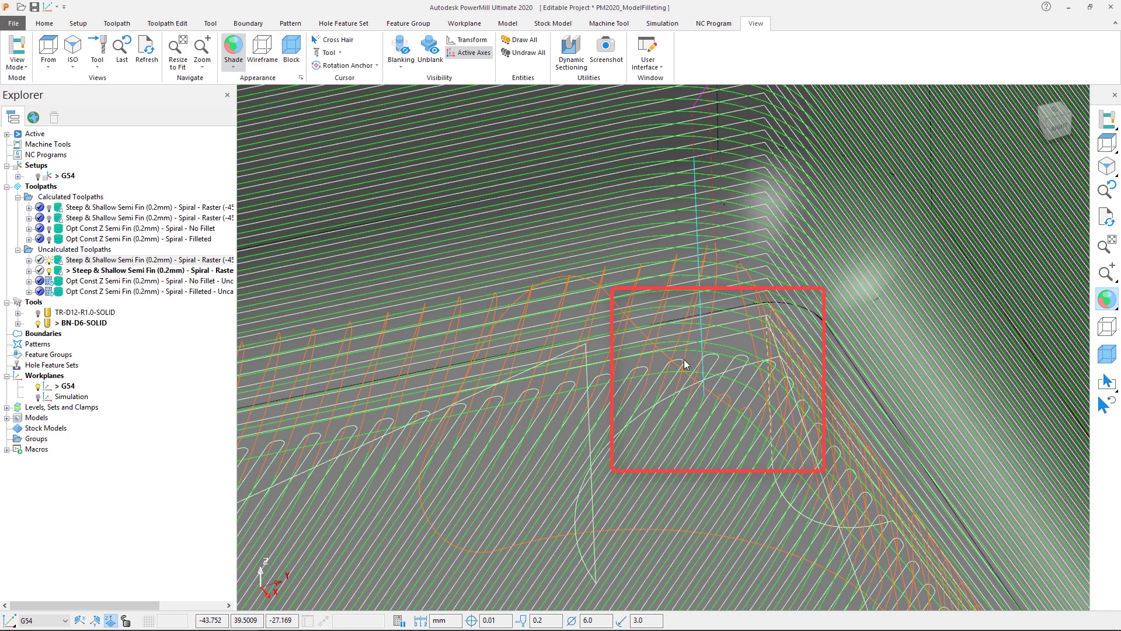
left_click(48, 261)
left_click(93, 259)
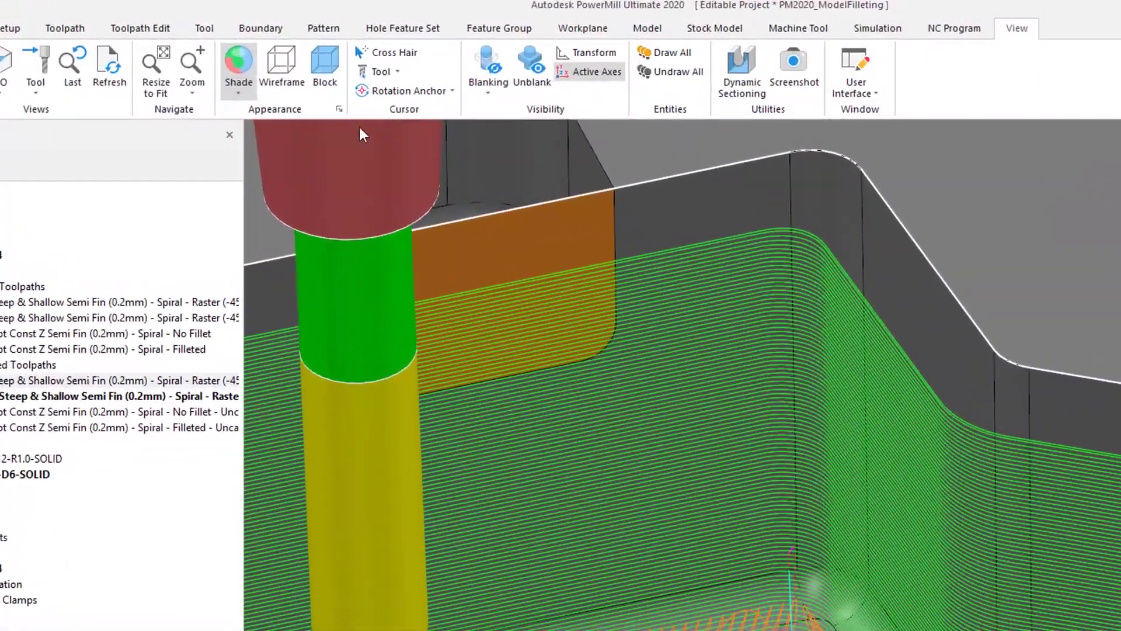
left_click(339, 109)
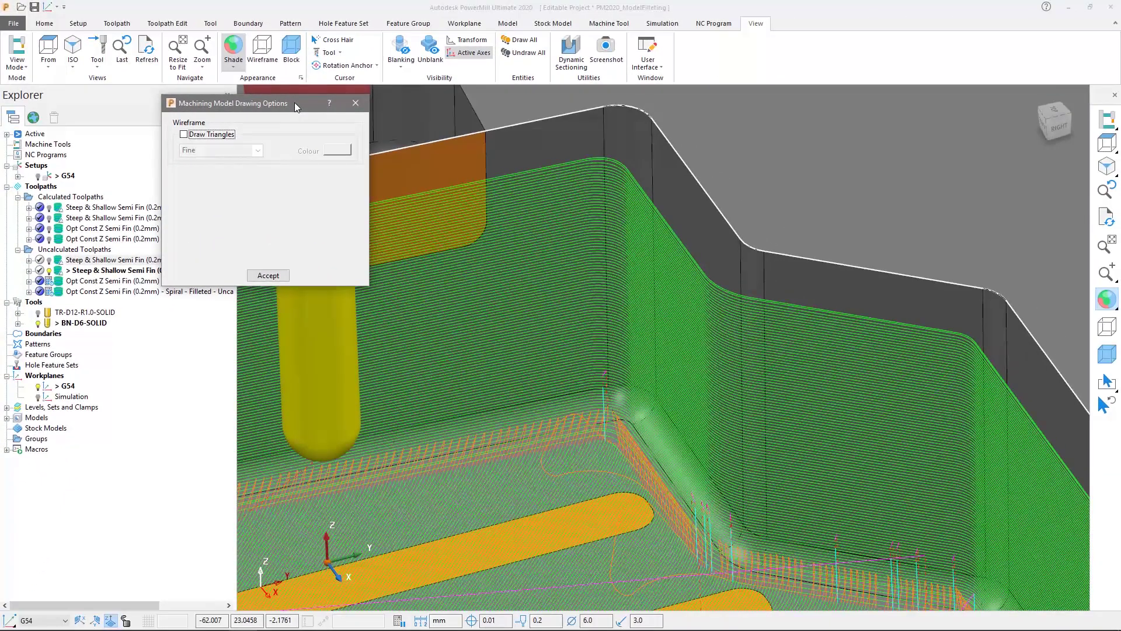
left_click(185, 135)
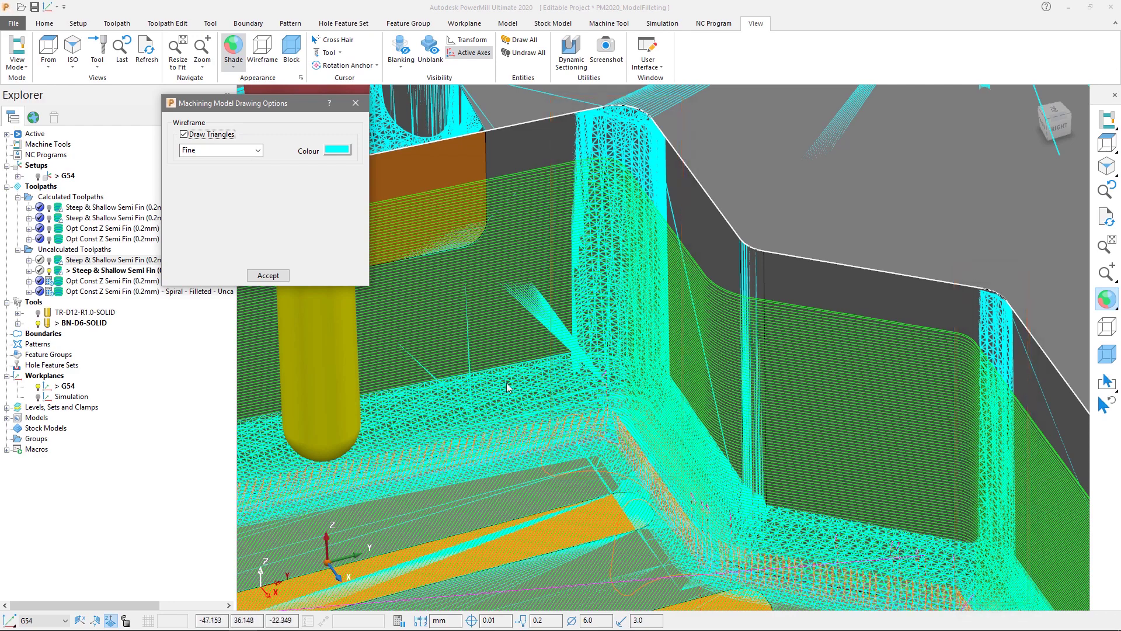
left_click(207, 134)
left_click(272, 275)
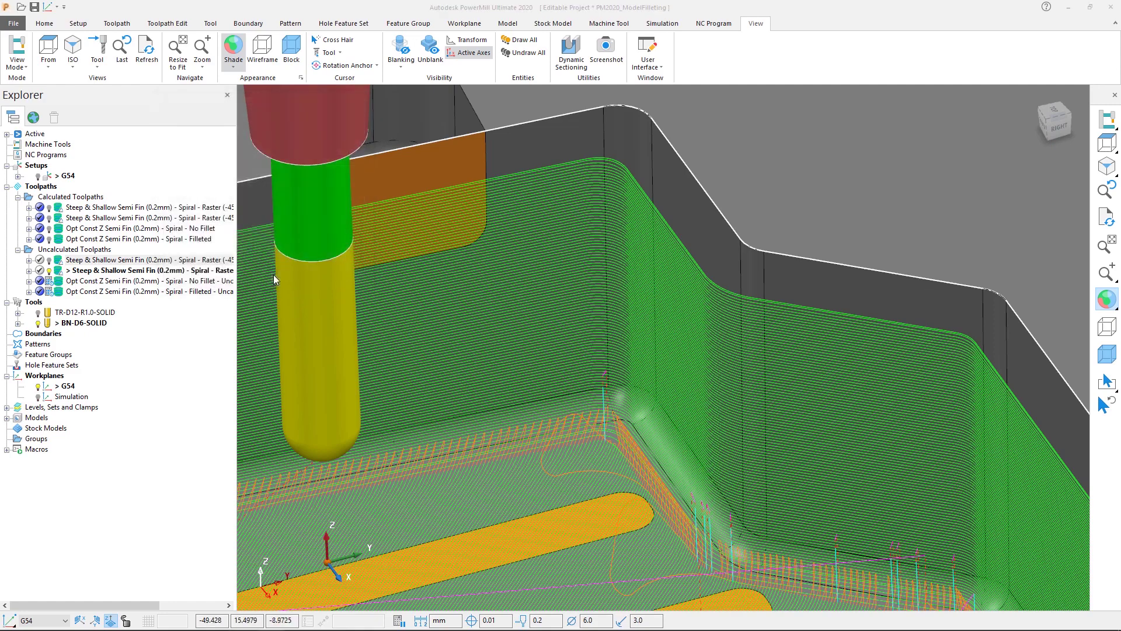
- Activate the Opt Const Z Filleted toolpath and play its simulation
double_click(59, 241)
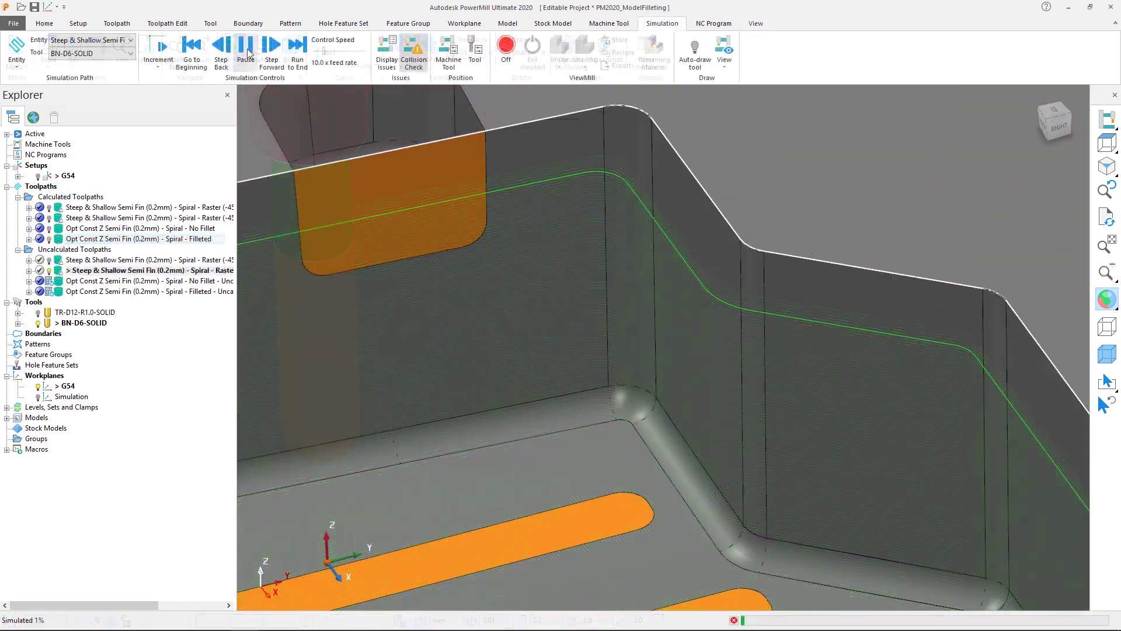
left_click(246, 46)
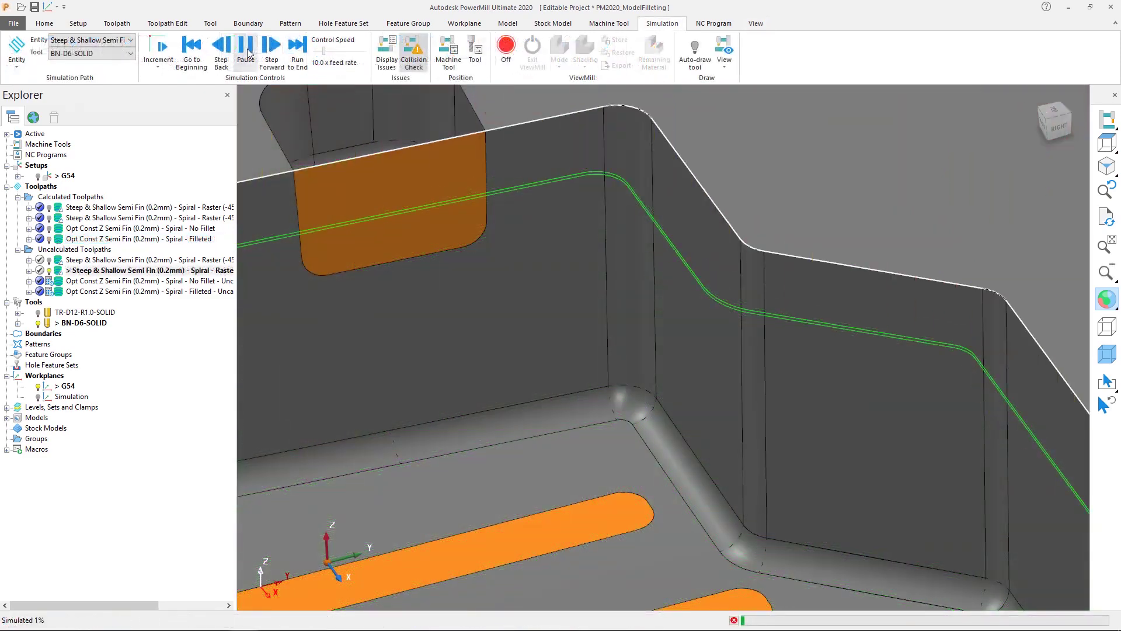